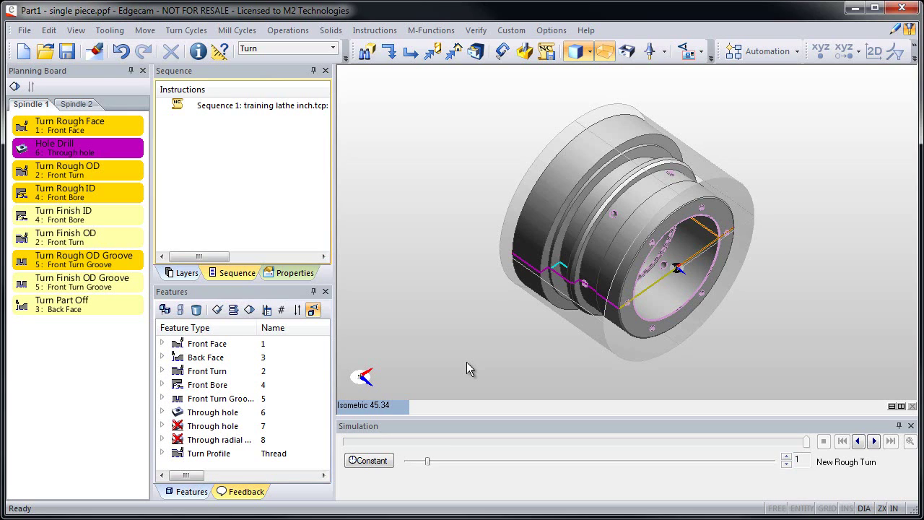
pyautogui.moveTo(231, 428)
pyautogui.rightClick(412, 57)
pyautogui.moveTo(476, 95)
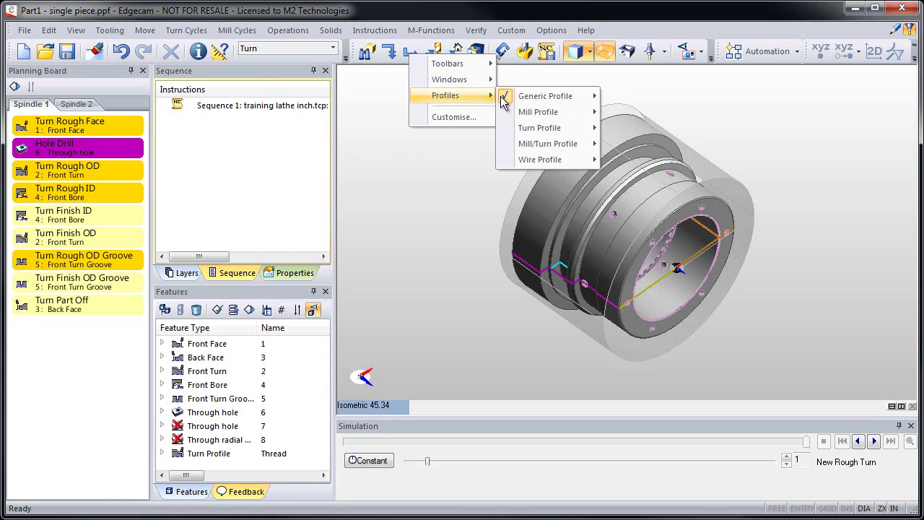
pyautogui.moveTo(541, 95)
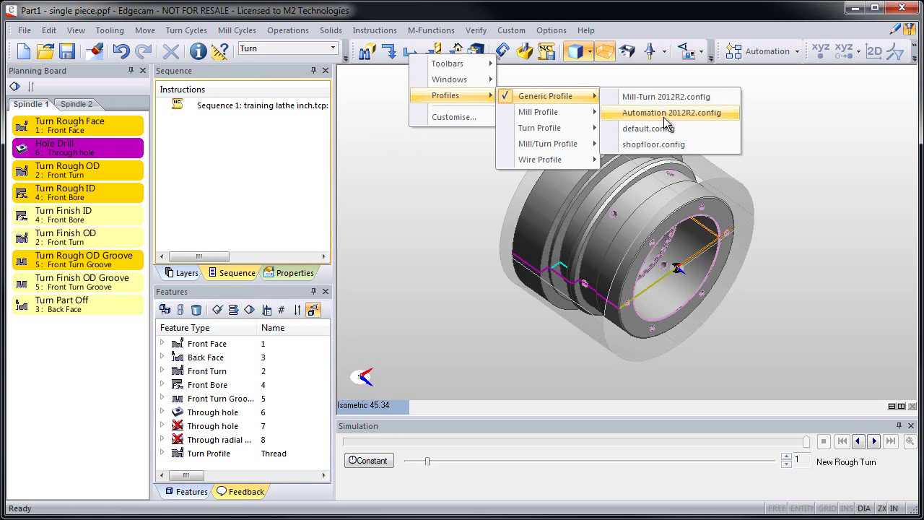
pyautogui.click(797, 52)
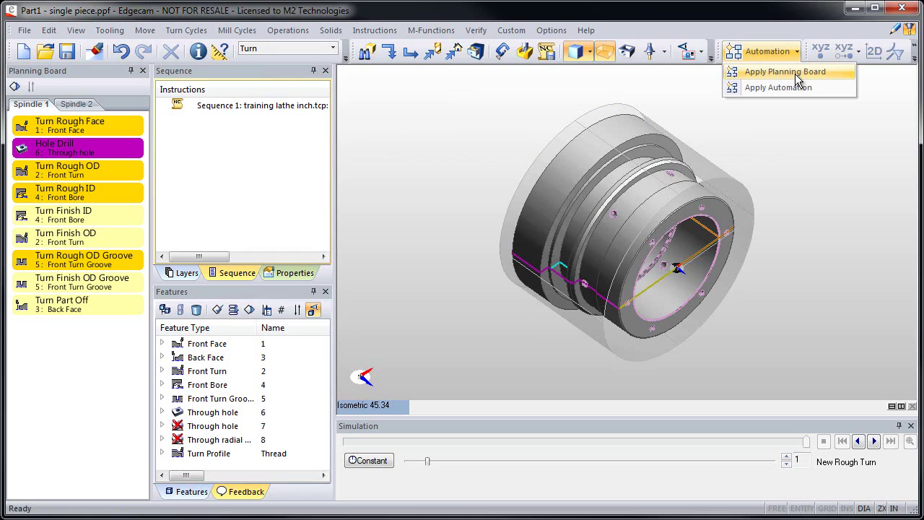
# Apply the Turn Rough Face plan from the Planning Board.
pyautogui.click(74, 391)
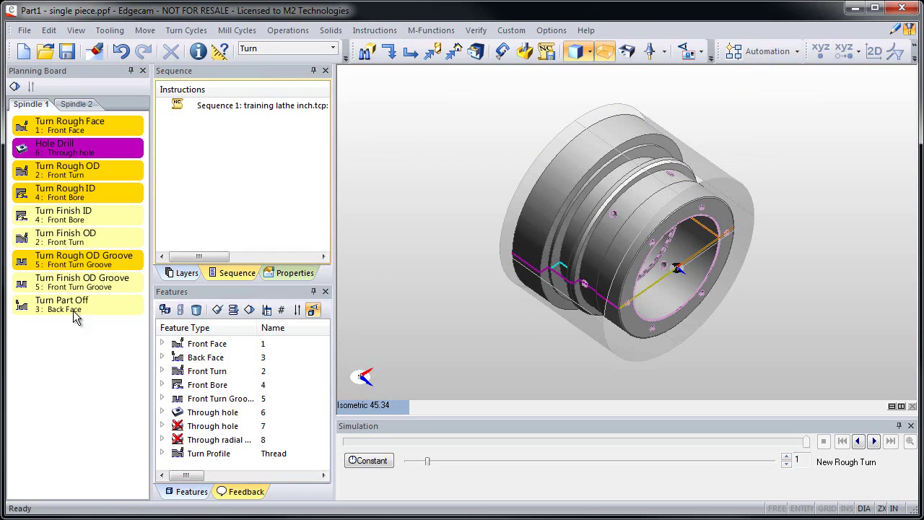
pyautogui.rightClick(66, 128)
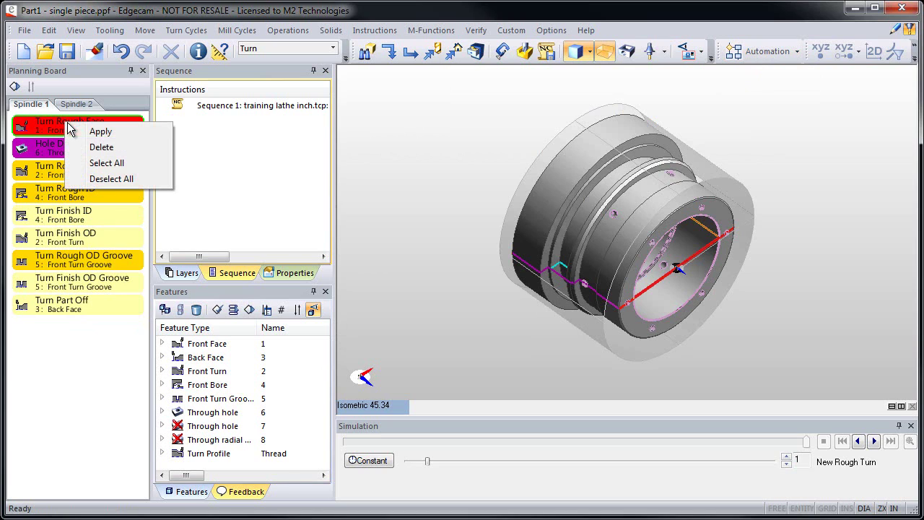
pyautogui.click(98, 131)
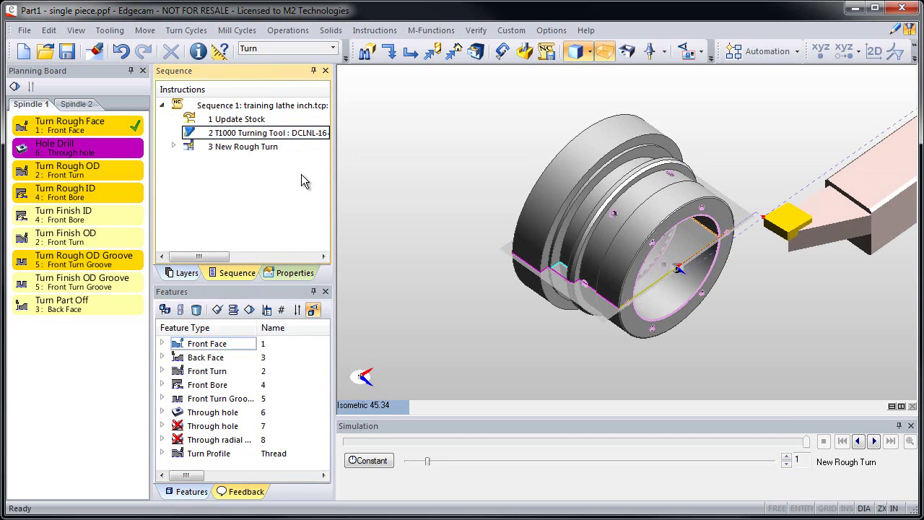
# Accept the Update Stock settings and bring the 3 New Rough Turn toolpath into view.
pyautogui.doubleClick(232, 120)
pyautogui.moveTo(508, 26); pyautogui.dragTo(460, 121)
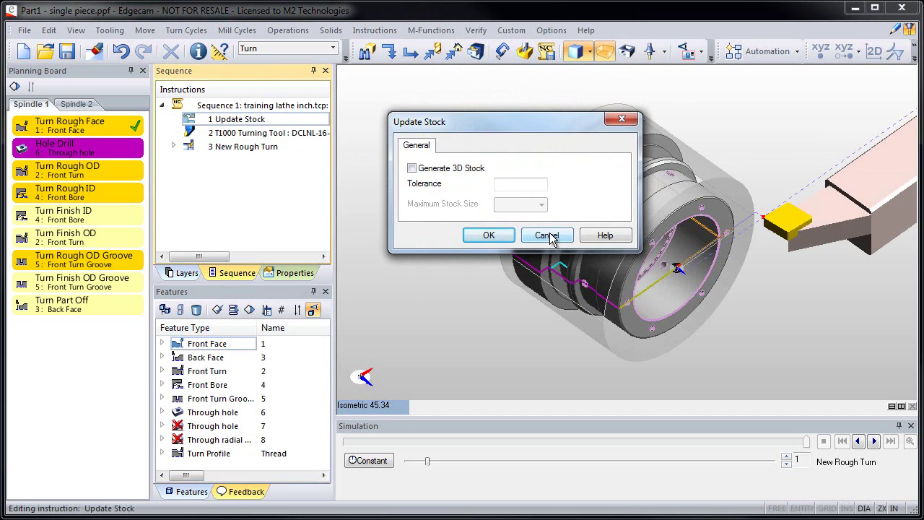
pyautogui.click(479, 235)
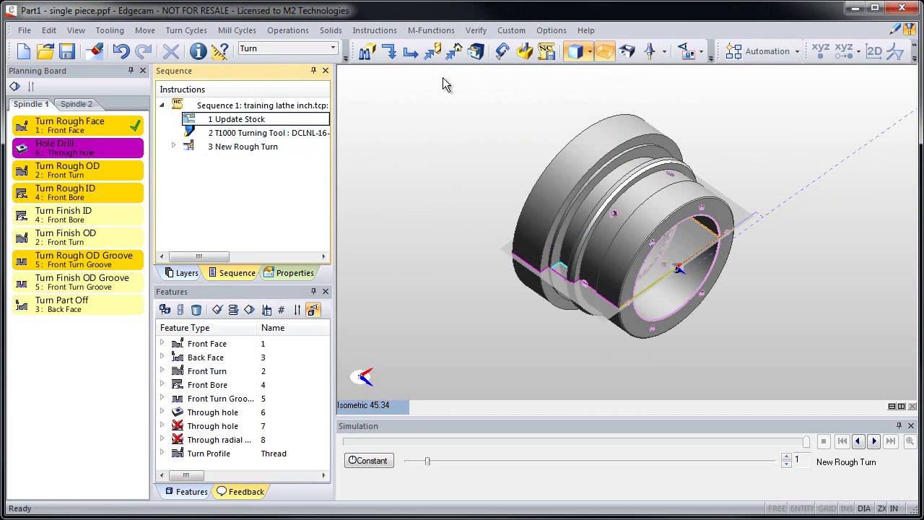
pyautogui.click(224, 148)
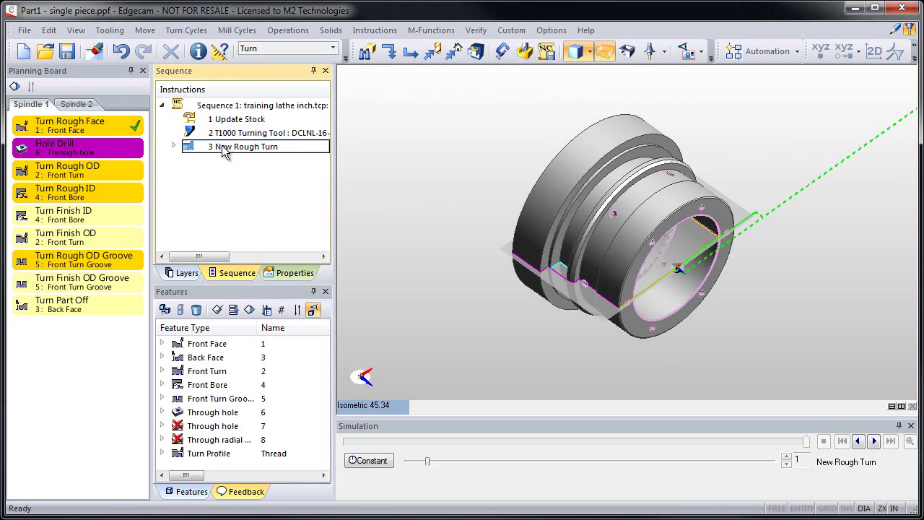
pyautogui.moveTo(767, 239); pyautogui.dragTo(671, 269, button='middle')
pyautogui.scroll(5, 671, 268)
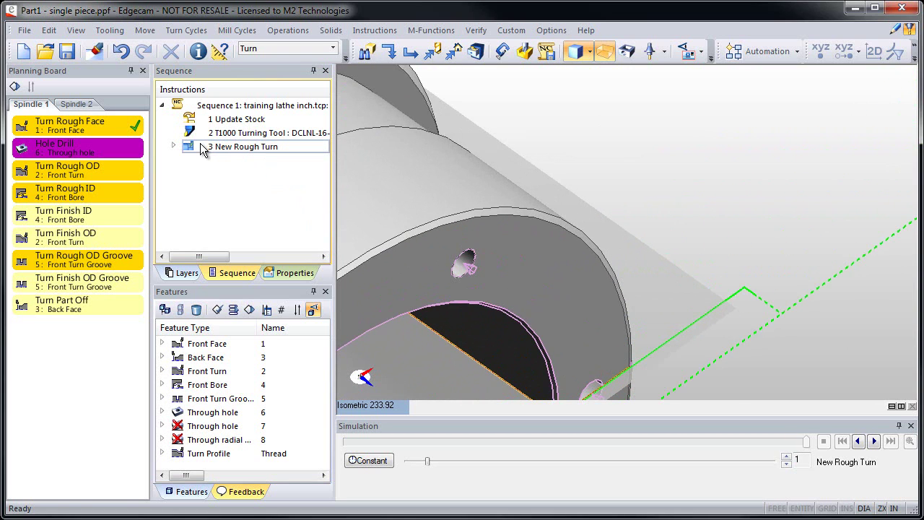
# Set the 3 New Rough Turn stock offset to 0.05, then undo and redo the change.
pyautogui.doubleClick(204, 150)
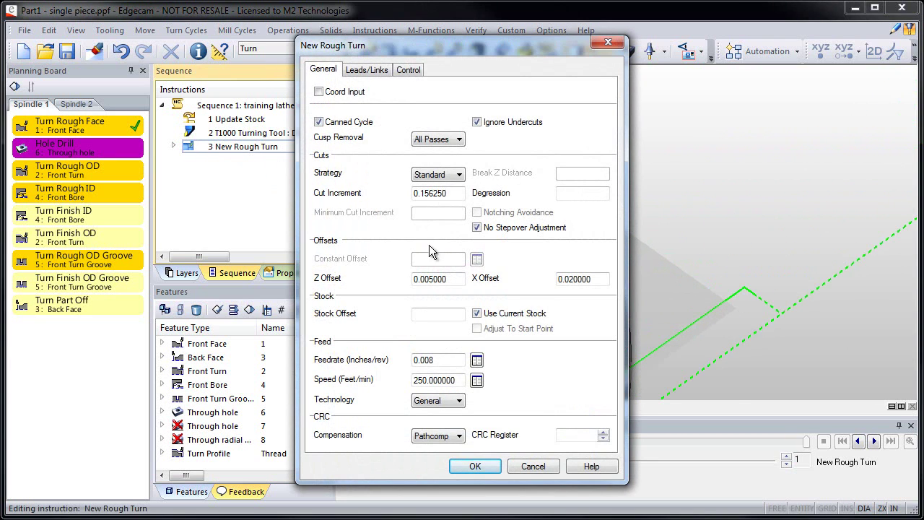
pyautogui.click(428, 313)
pyautogui.write('0.05')
pyautogui.press('Return')
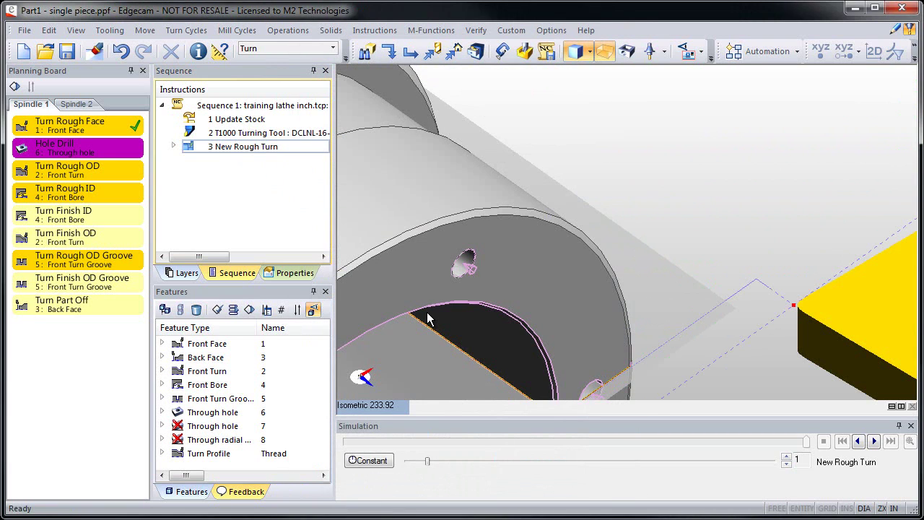
pyautogui.click(120, 51)
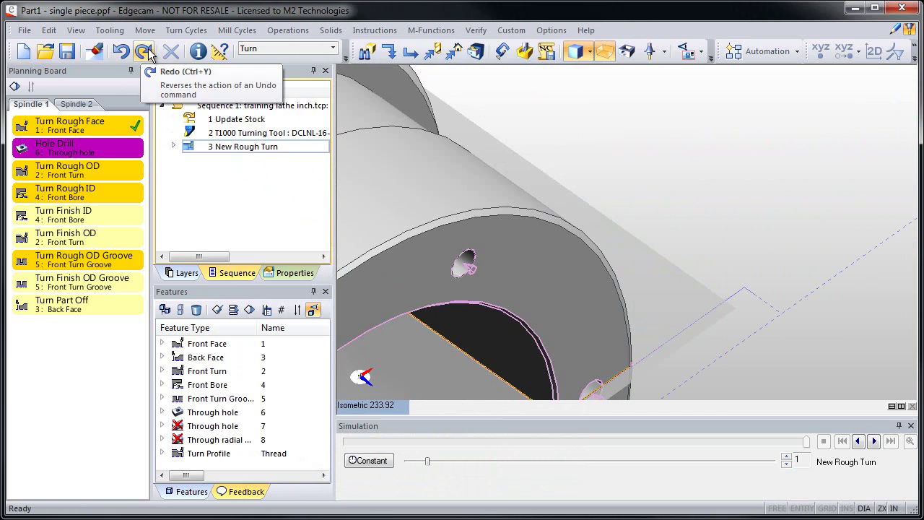
pyautogui.click(145, 52)
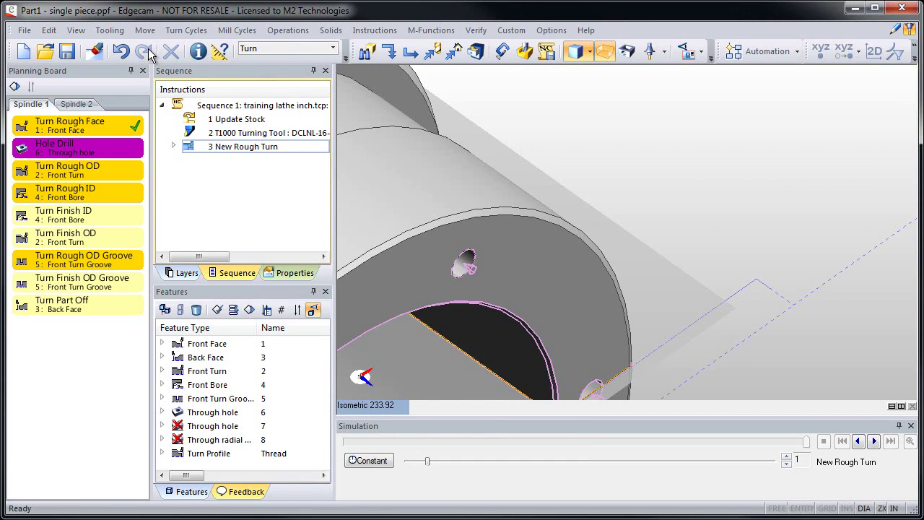
# Select the Hole Drill and Turn Rough ID plans together and apply them.
pyautogui.click(79, 151)
pyautogui.keyDown('ctrl'); pyautogui.click(79, 195); pyautogui.keyUp('ctrl')
pyautogui.rightClick(78, 192)
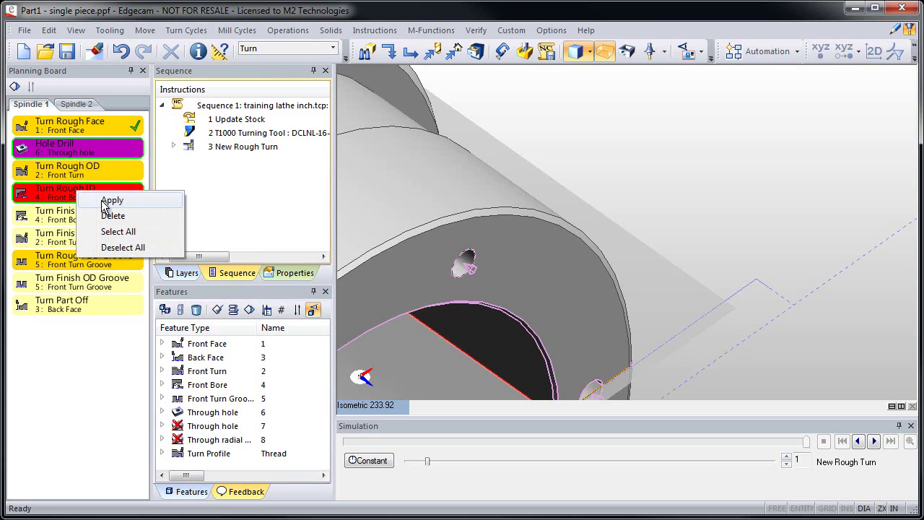
pyautogui.click(103, 200)
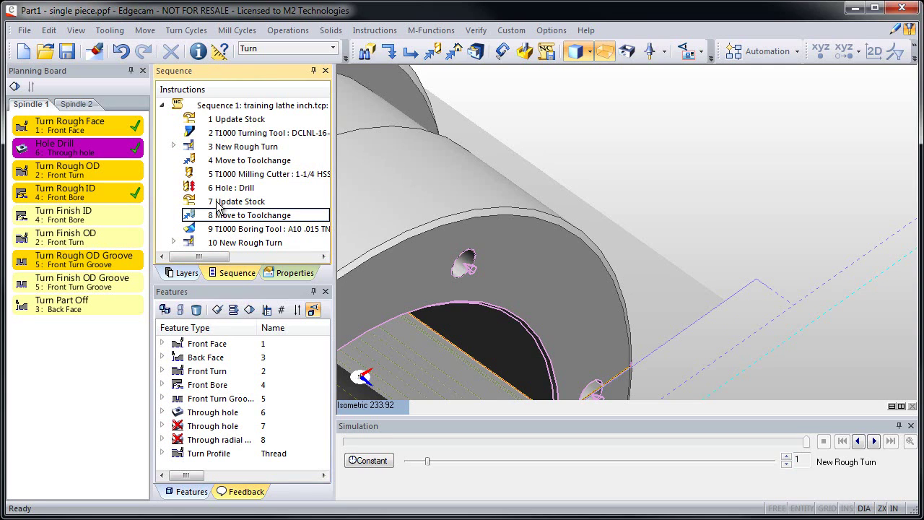
# Switch to the Turn view and hide layer Part1 - 001, leaving the wireframe.
pyautogui.click(361, 407)
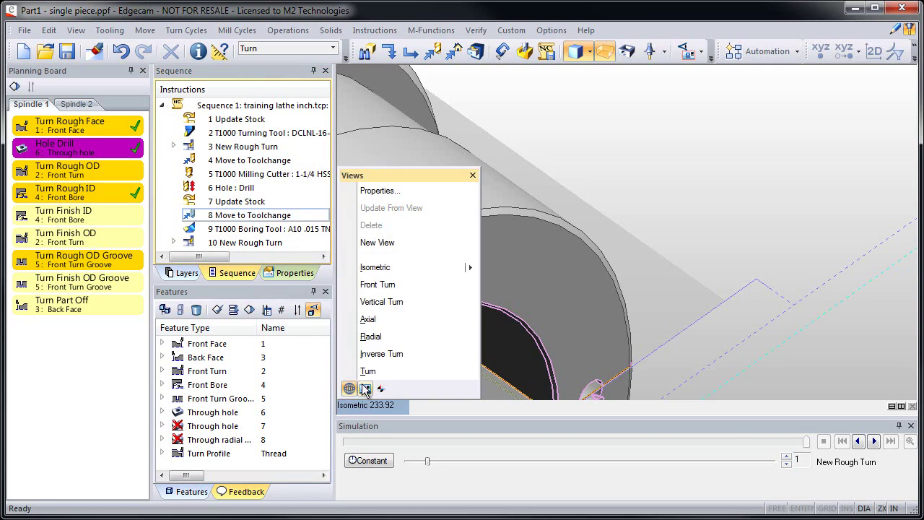
pyautogui.click(367, 371)
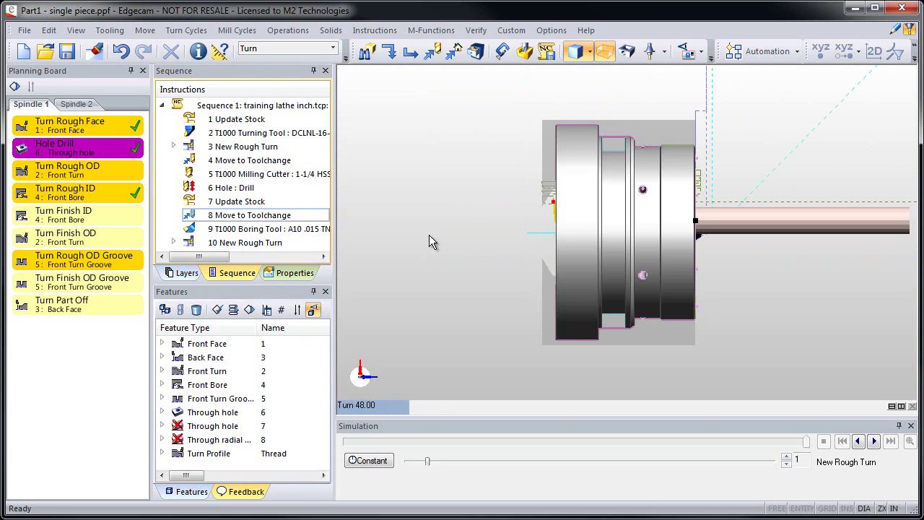
pyautogui.click(182, 273)
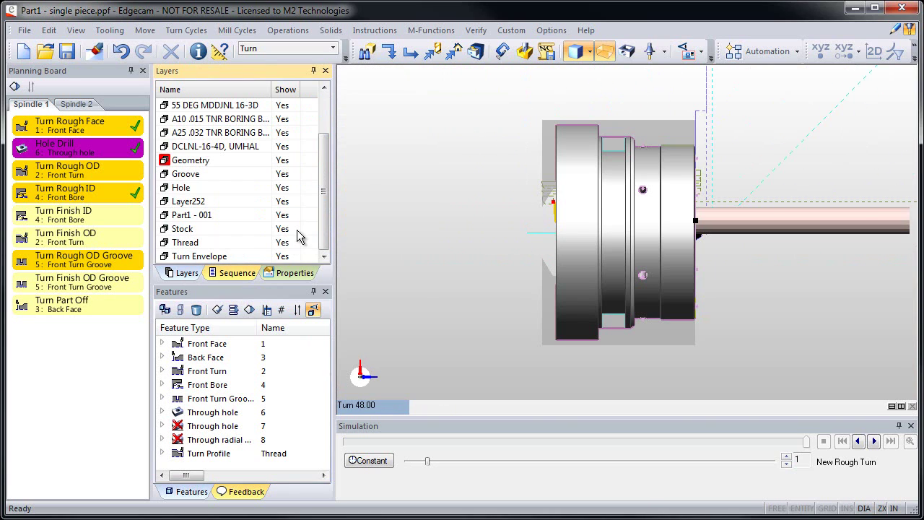
pyautogui.click(282, 215)
pyautogui.click(232, 274)
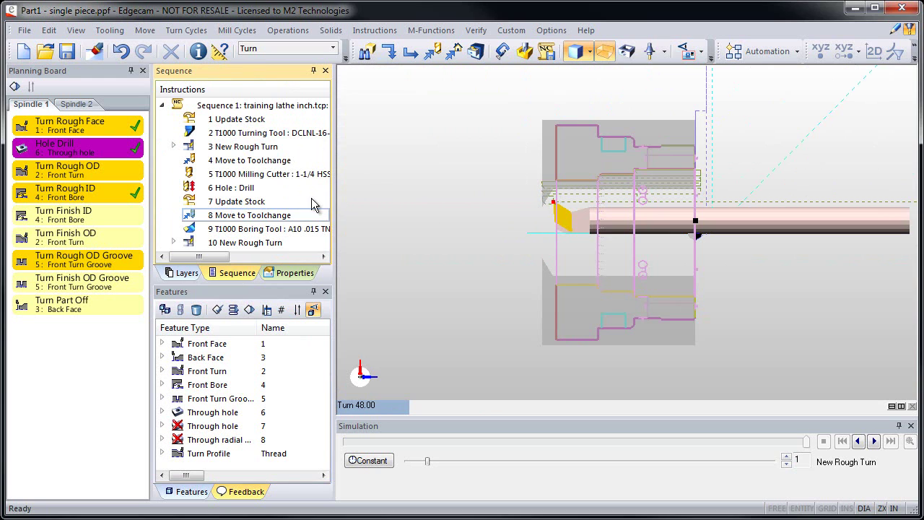
# Change the 6 Hole : Drill cycle depth to -2.25.
pyautogui.doubleClick(232, 189)
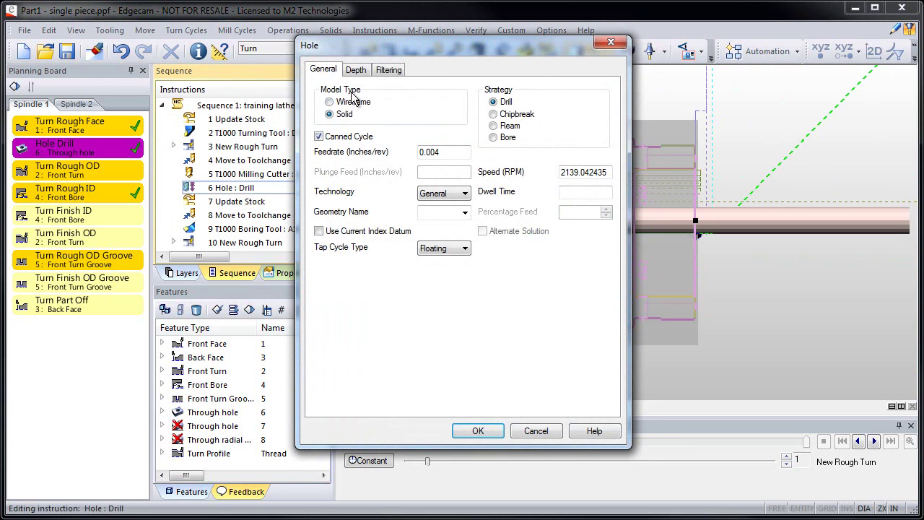
pyautogui.click(357, 70)
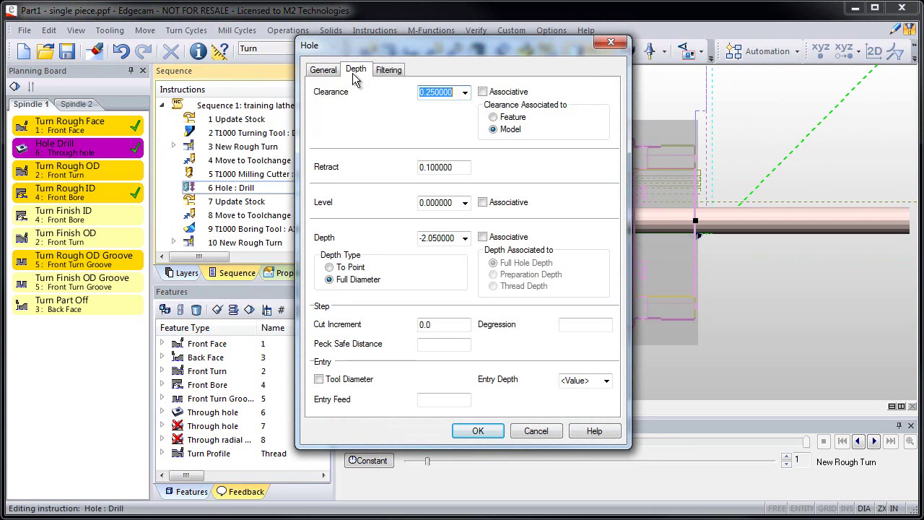
pyautogui.click(443, 238)
pyautogui.write('-2.25')
pyautogui.press('Return')
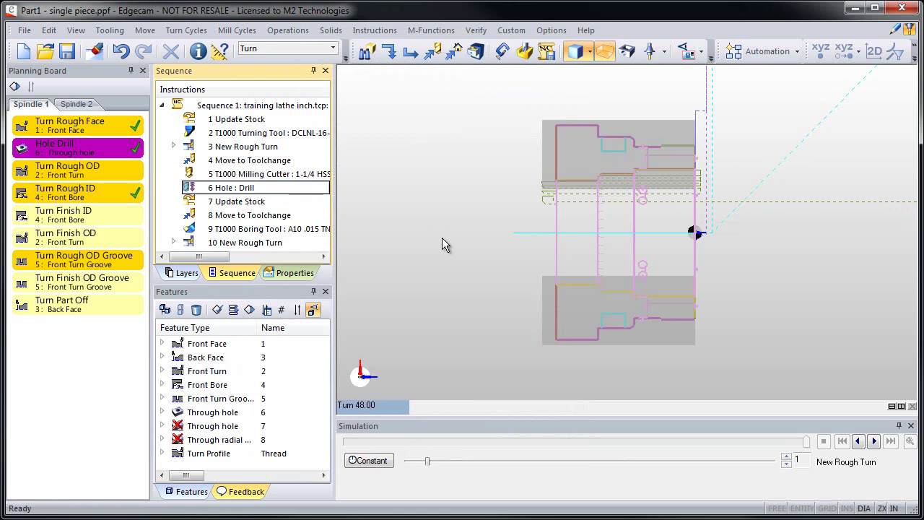
# Regenerate the 10 New Rough Turn toolpath and zoom in on it.
pyautogui.rightClick(254, 243)
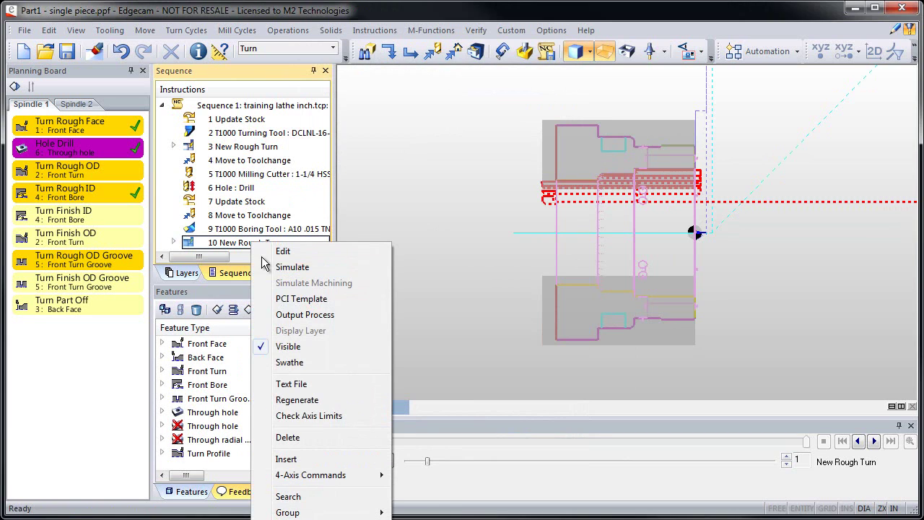
pyautogui.click(293, 400)
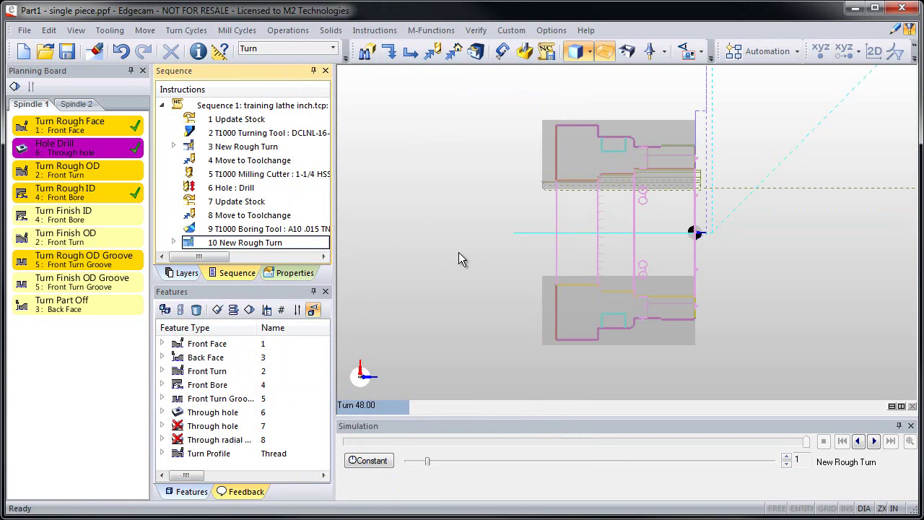
pyautogui.click(228, 248)
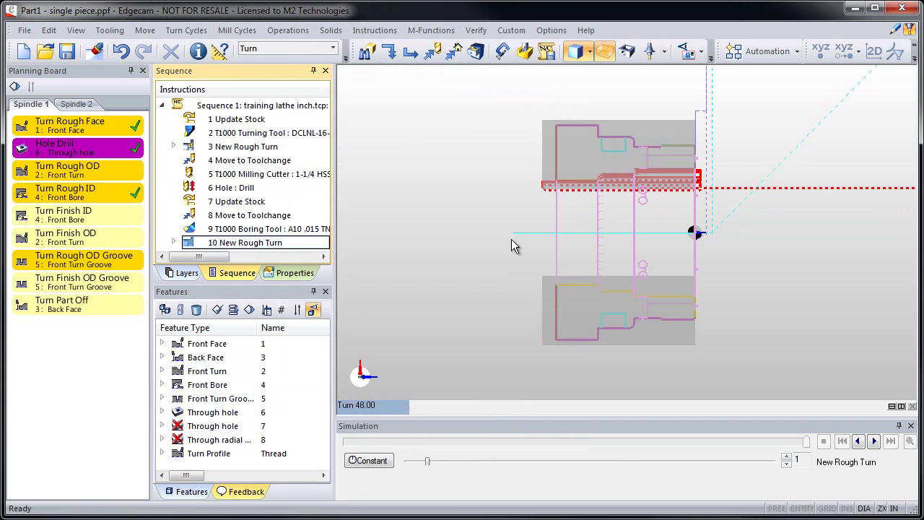
pyautogui.scroll(4, 667, 297)
pyautogui.scroll(2, 667, 296)
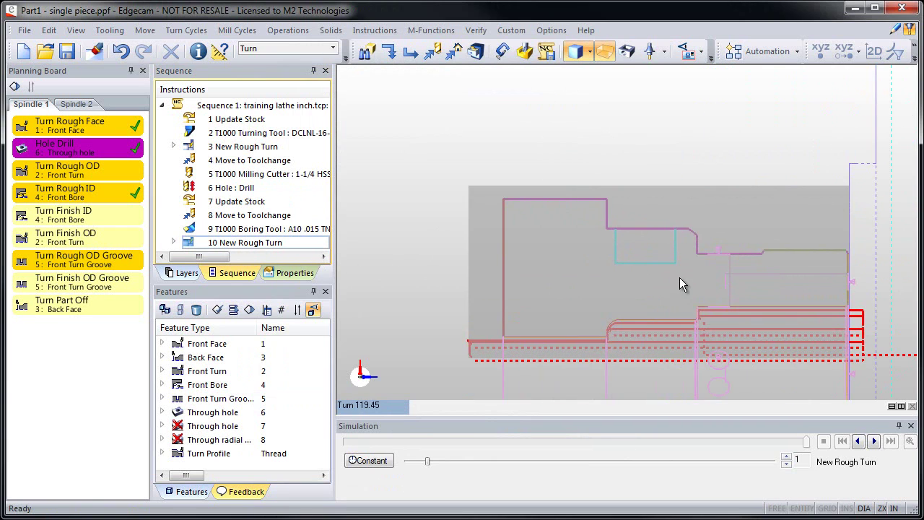
# Give the 10 New Rough Turn boring step a 0.05 stock offset.
pyautogui.doubleClick(205, 243)
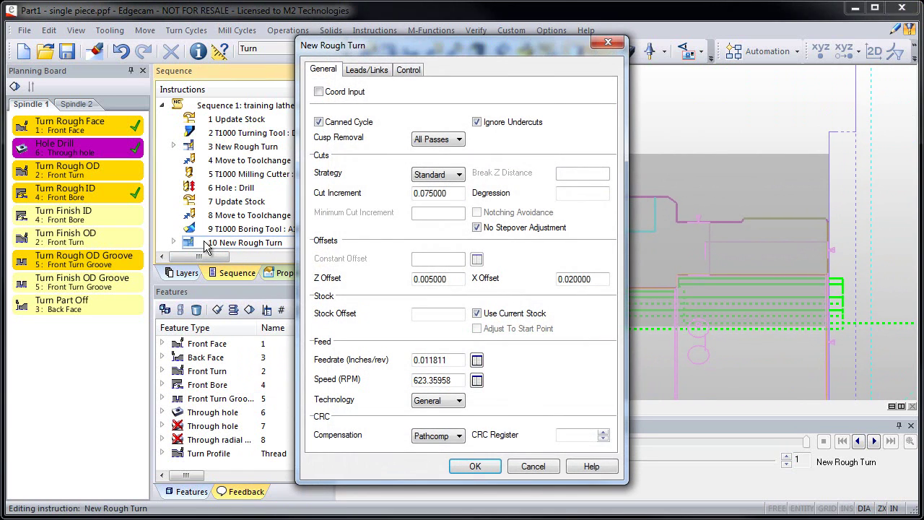
pyautogui.click(438, 314)
pyautogui.write('0.05')
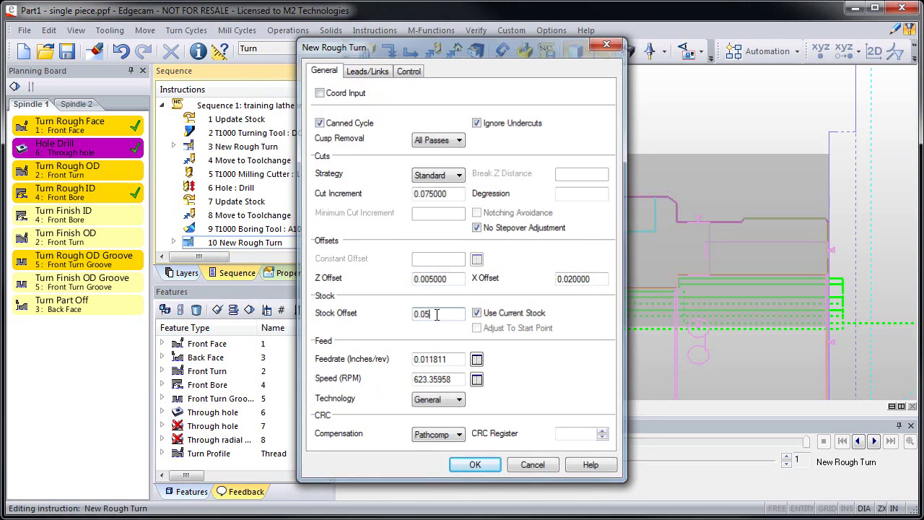
pyautogui.press('Return')
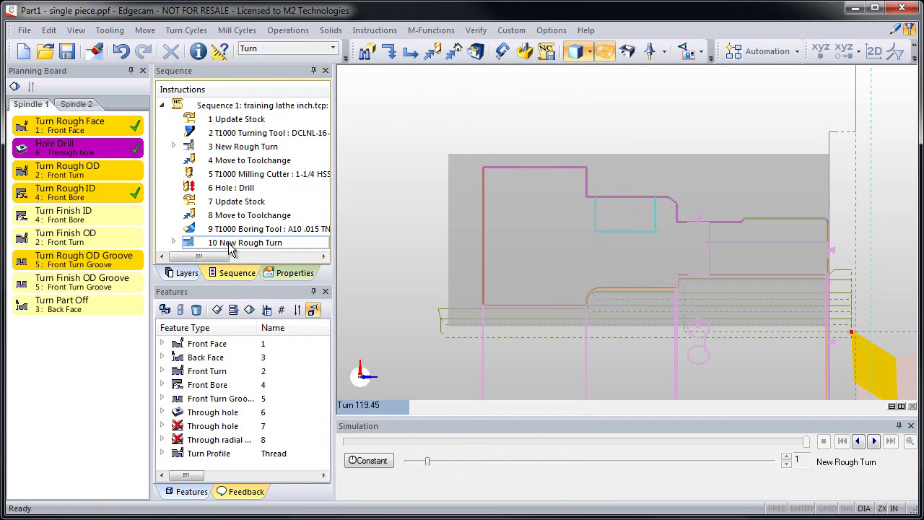
# Reduce the T1000 Milling Cutter diameter to 1 and regenerate 10 New Rough Turn.
pyautogui.doubleClick(232, 175)
pyautogui.click(448, 223)
pyautogui.press('BackSpace')
pyautogui.press('BackSpace')
pyautogui.press('BackSpace')
pyautogui.press('Return')
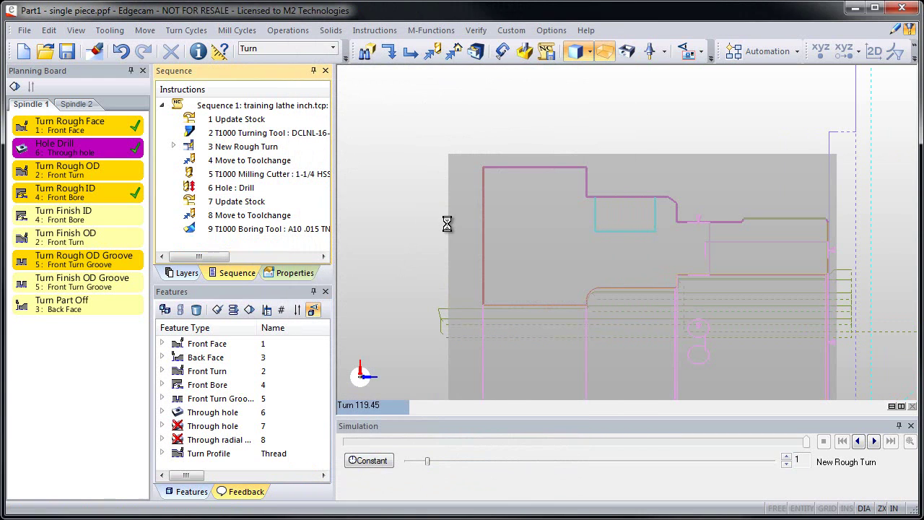
pyautogui.rightClick(244, 241)
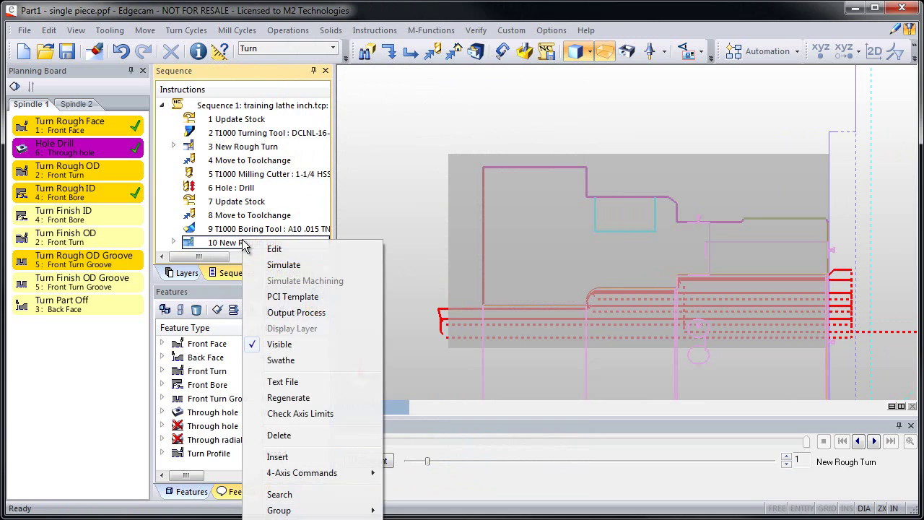
pyautogui.click(288, 398)
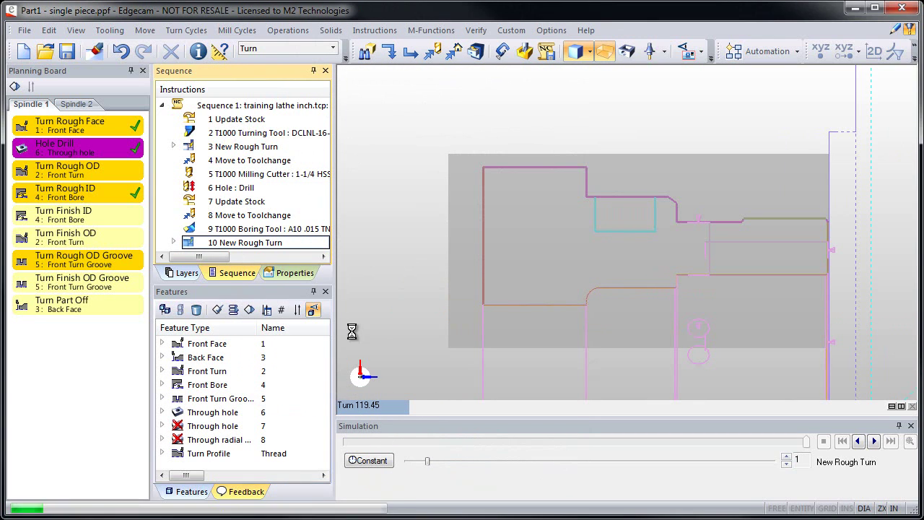